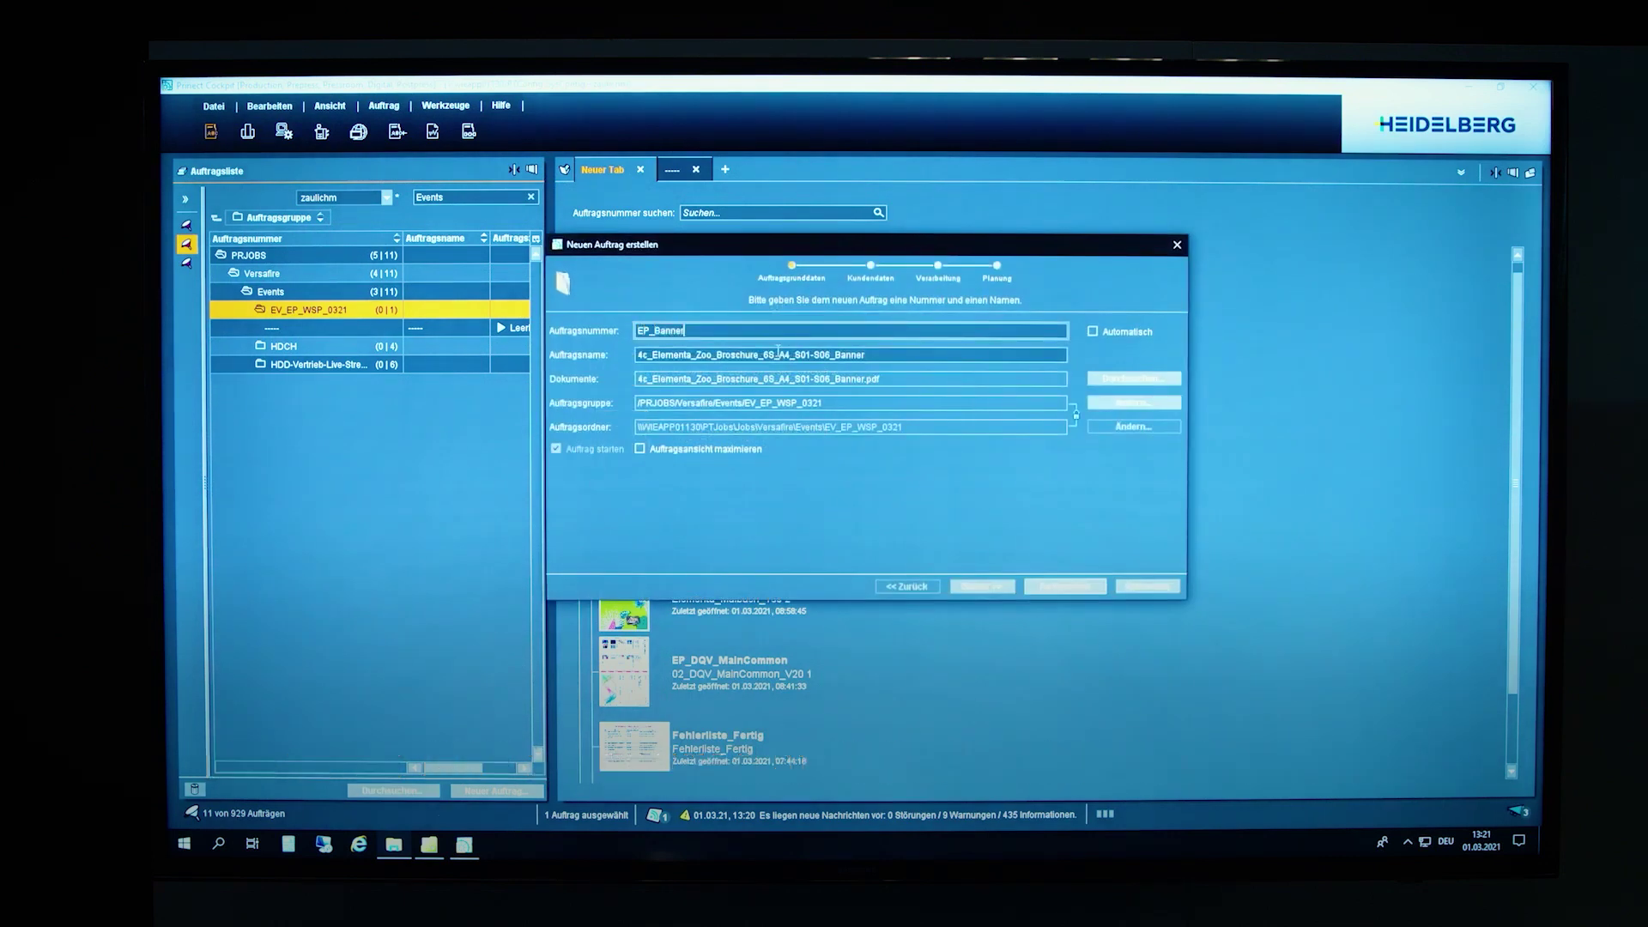
Finish the wizard to create the EP_Banner job from the zoo brochure banner PDF
left_click(1069, 586)
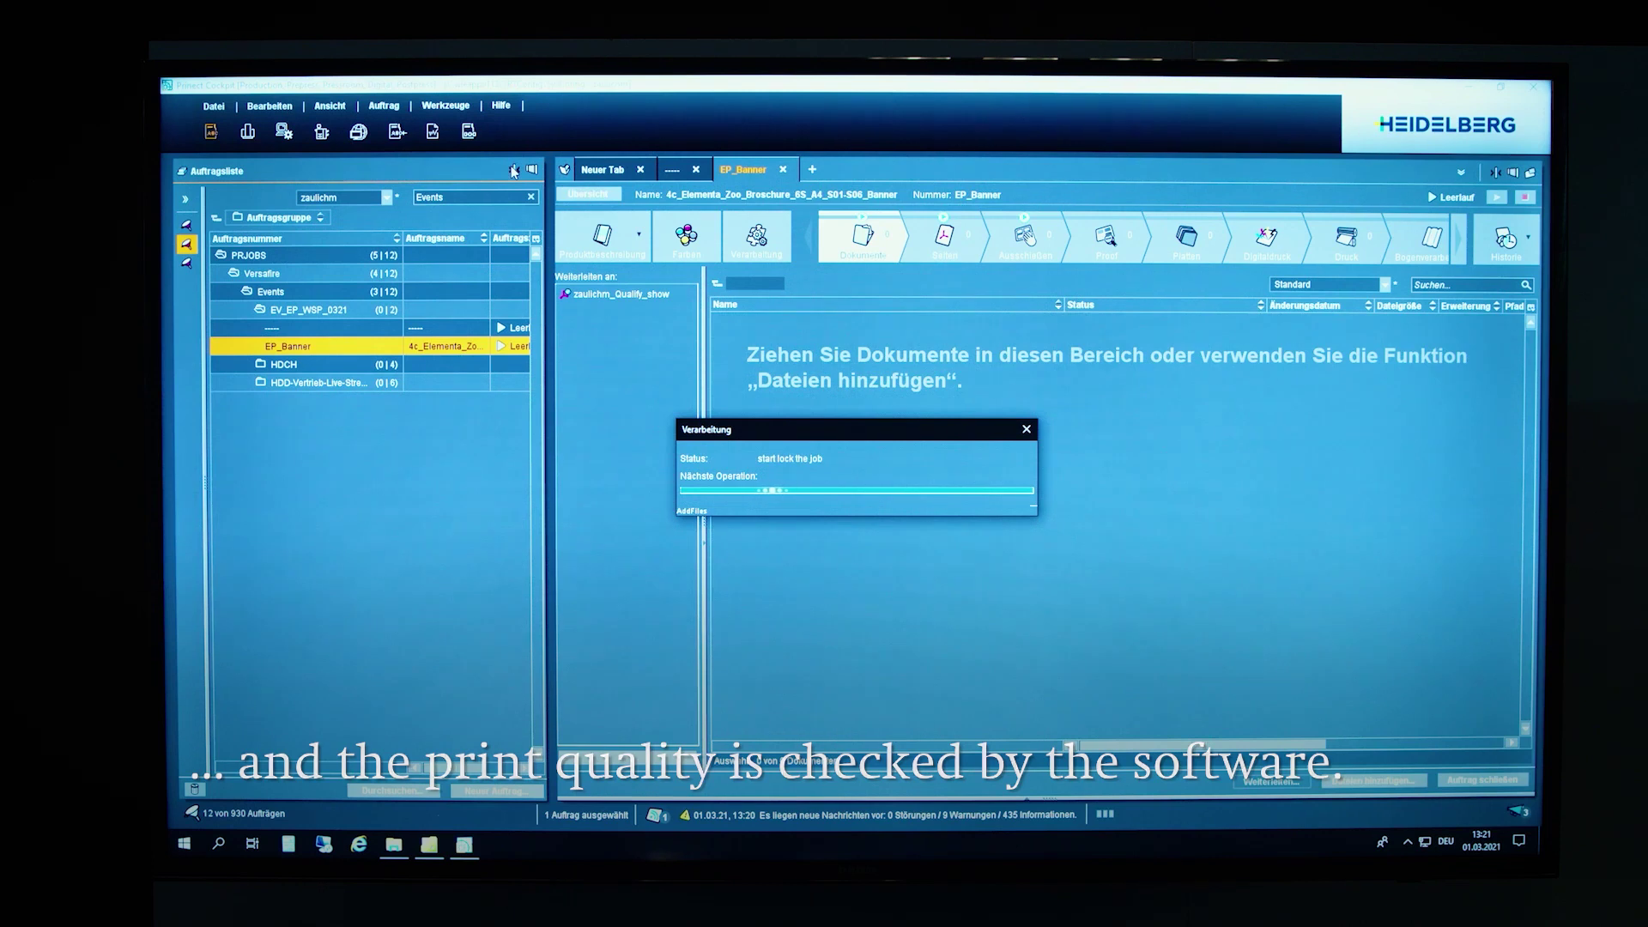
Collapse the Auftragsliste panel so the EP_Banner job view fills the window
left_click(514, 170)
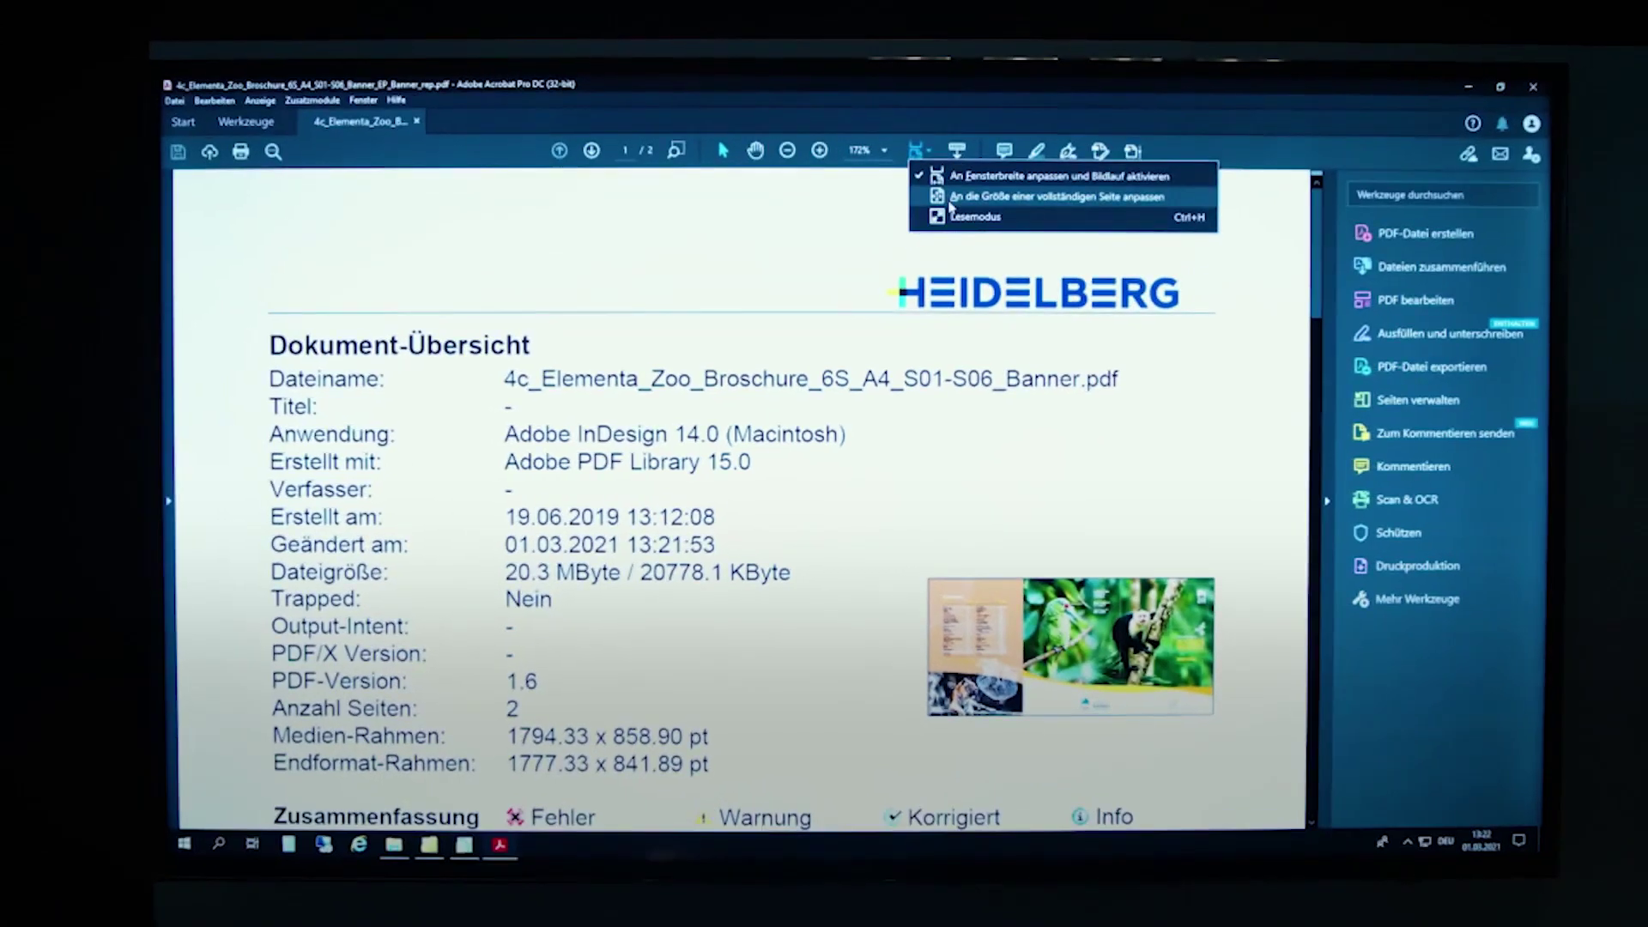
Fit the preflight report page on screen, view page 2, then close Acrobat
left_click(952, 197)
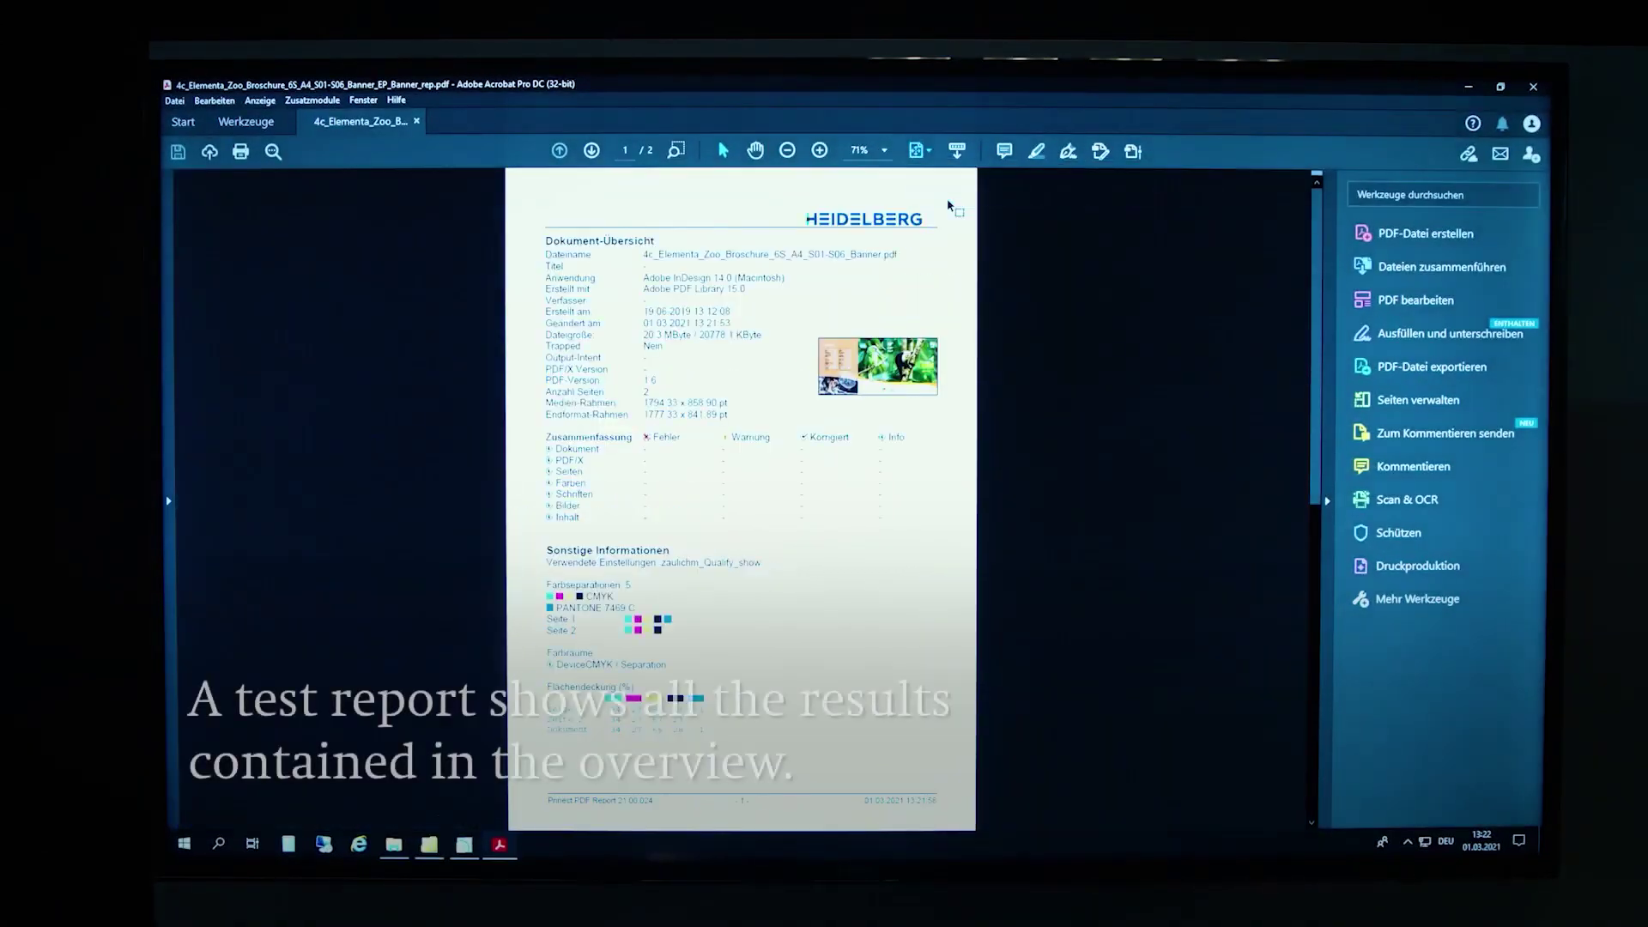
left_click(594, 152)
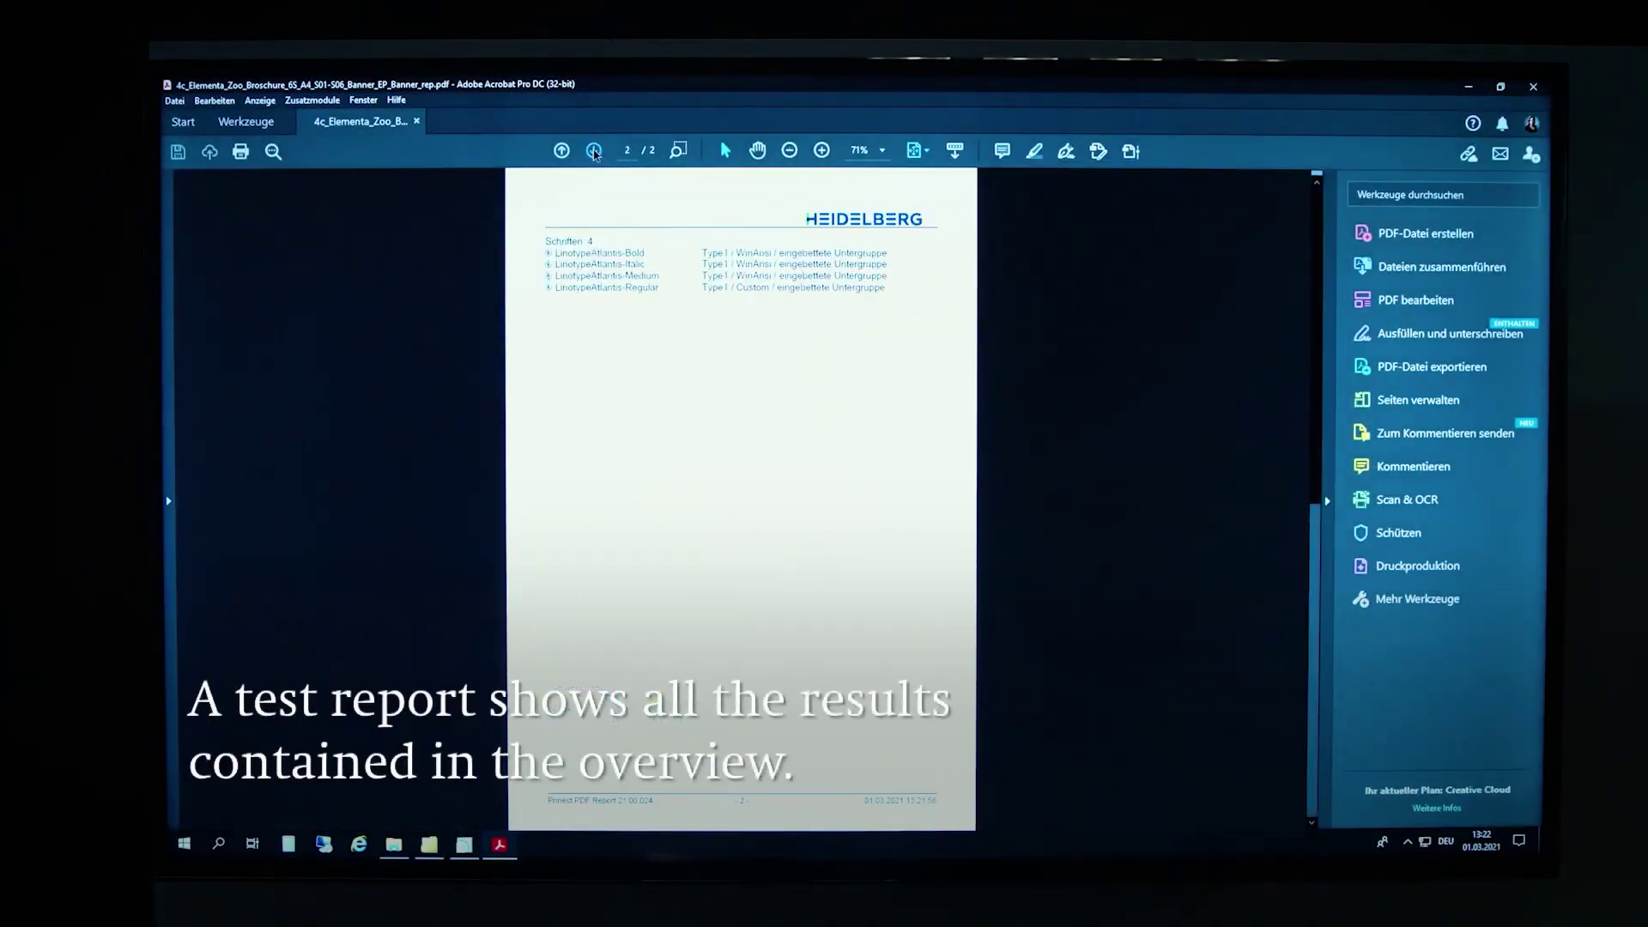
left_click(1534, 90)
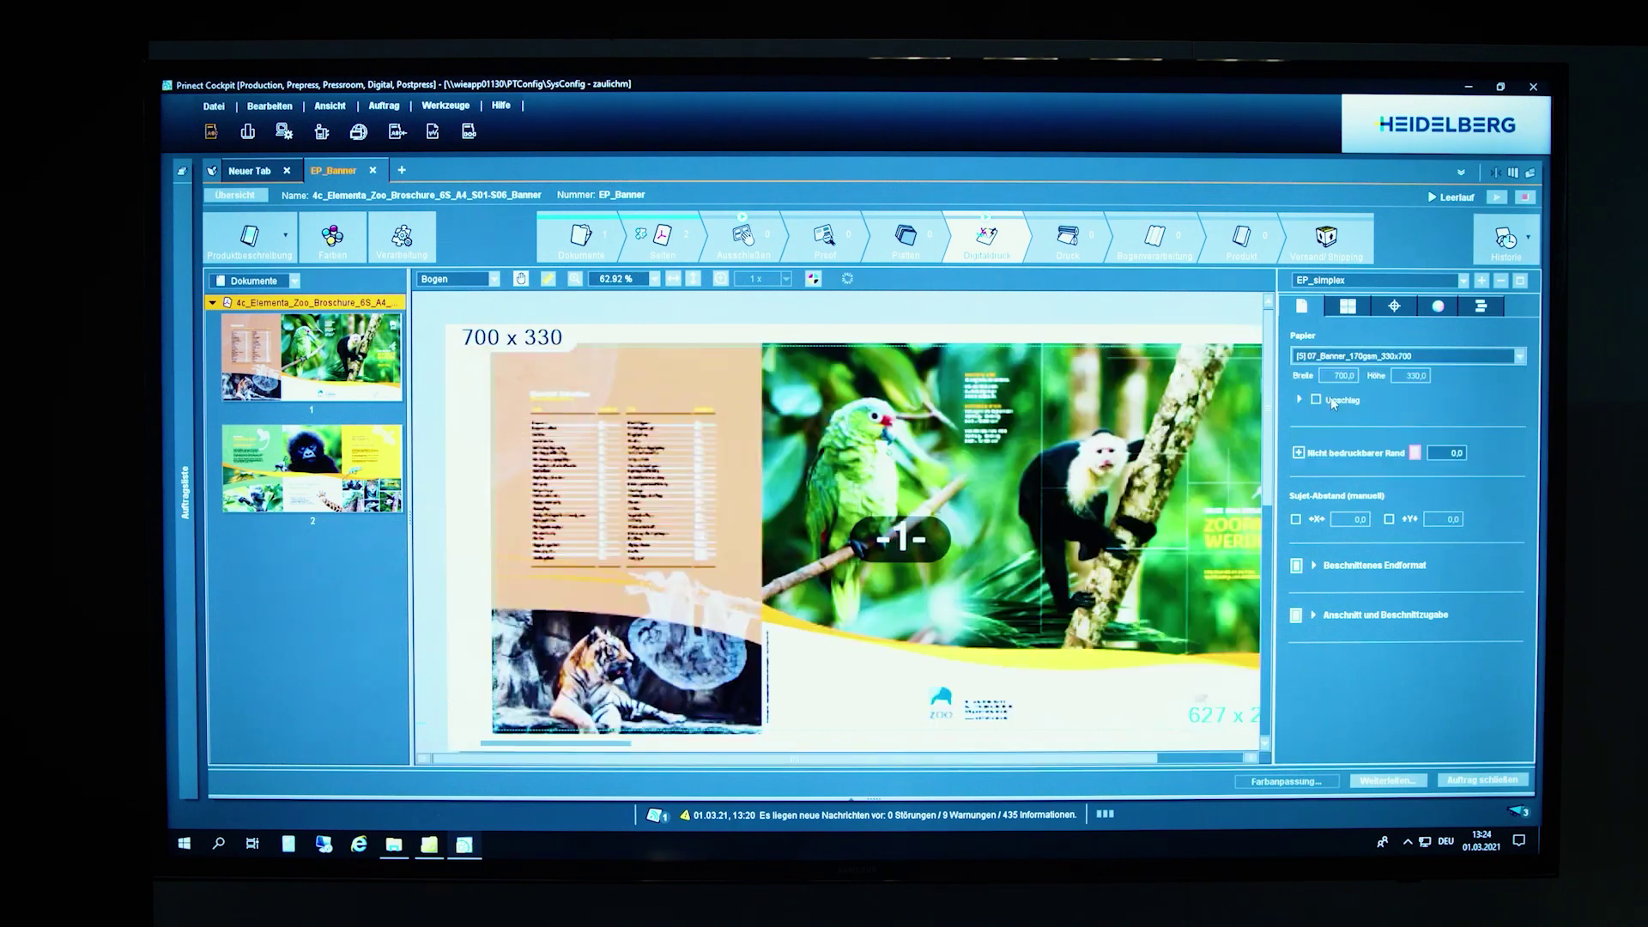
Show the Layout settings for the banner on the 700 × 330 sheet
left_click(1347, 307)
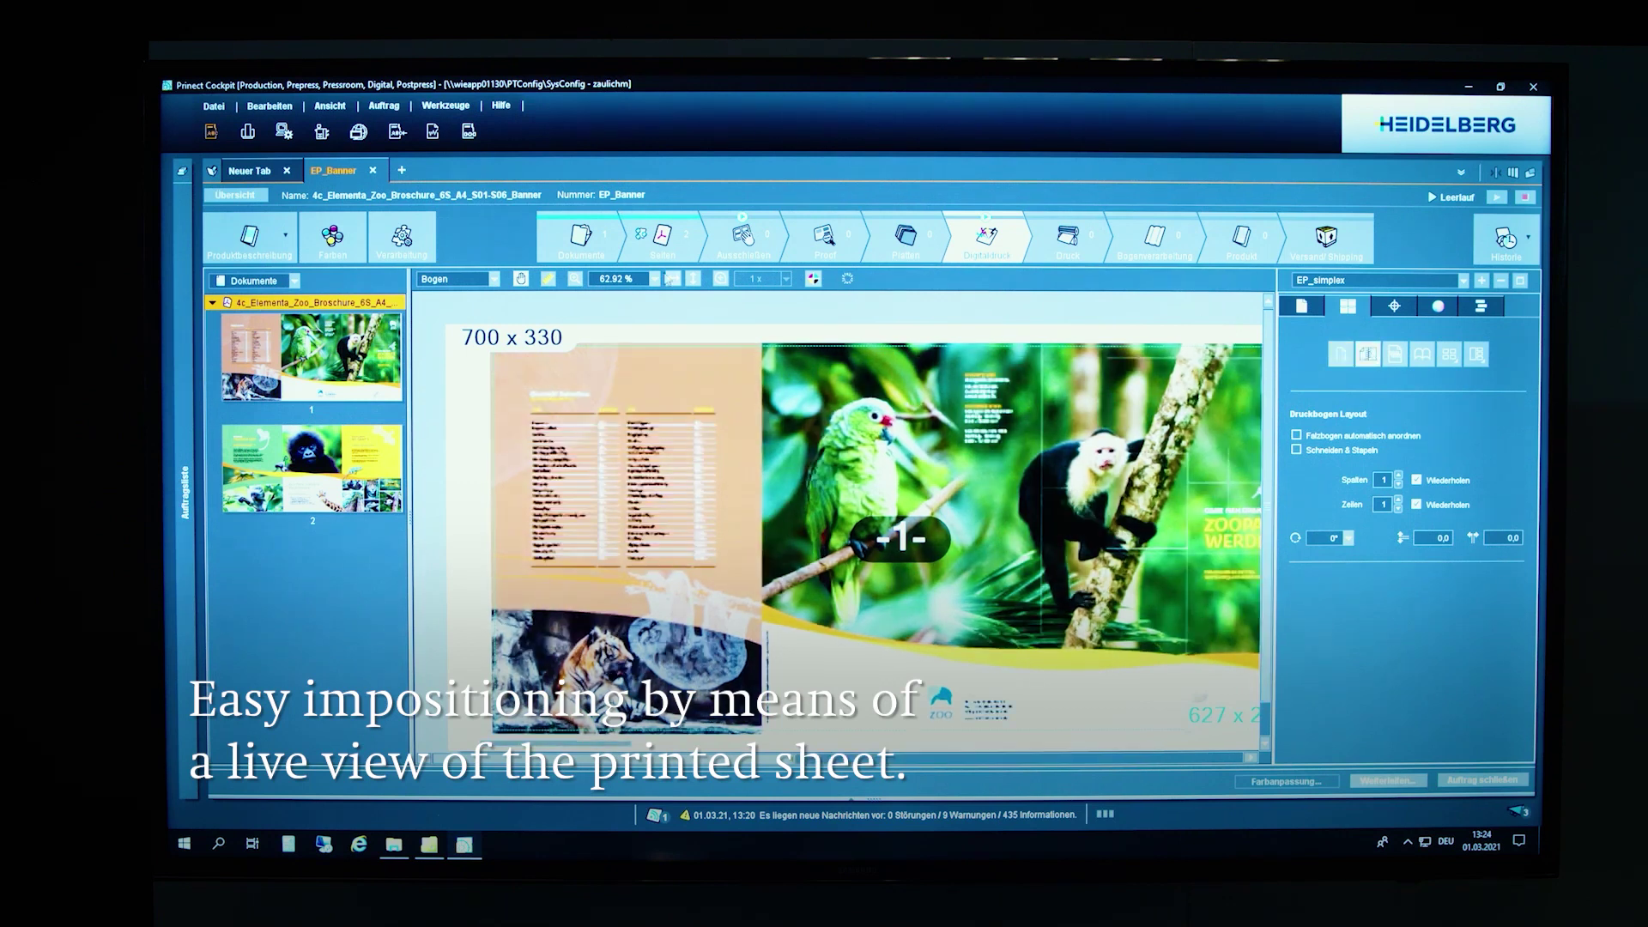
Show the front and back 700 × 330 sheets together and start forwarding to the press
left_click(680, 282)
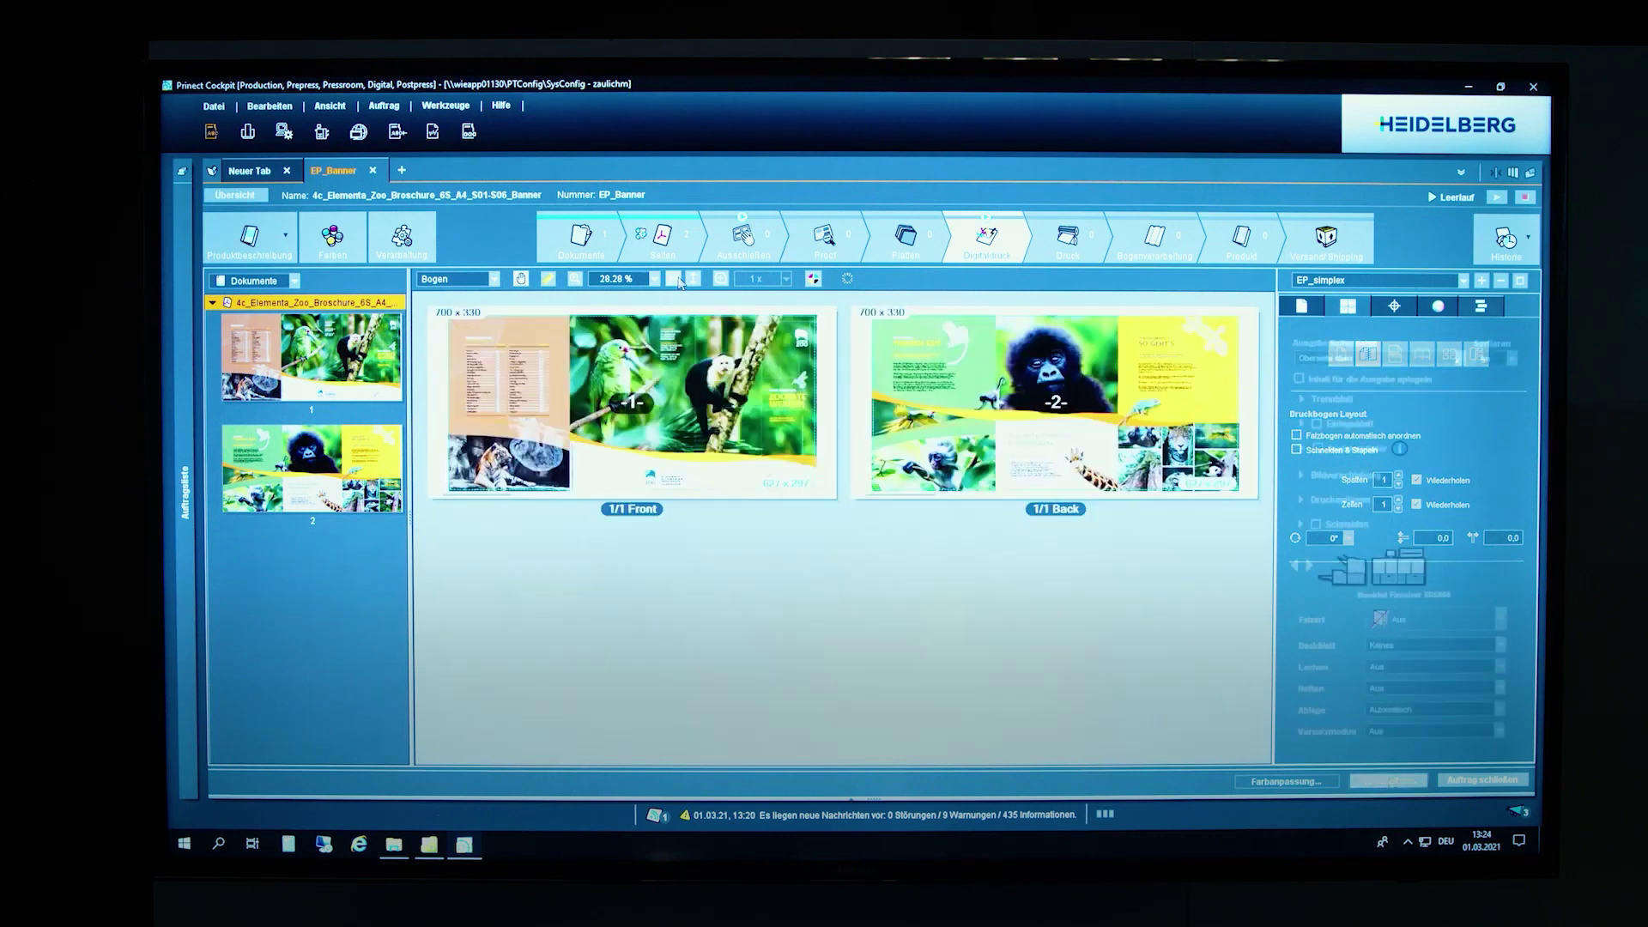
left_click(1389, 780)
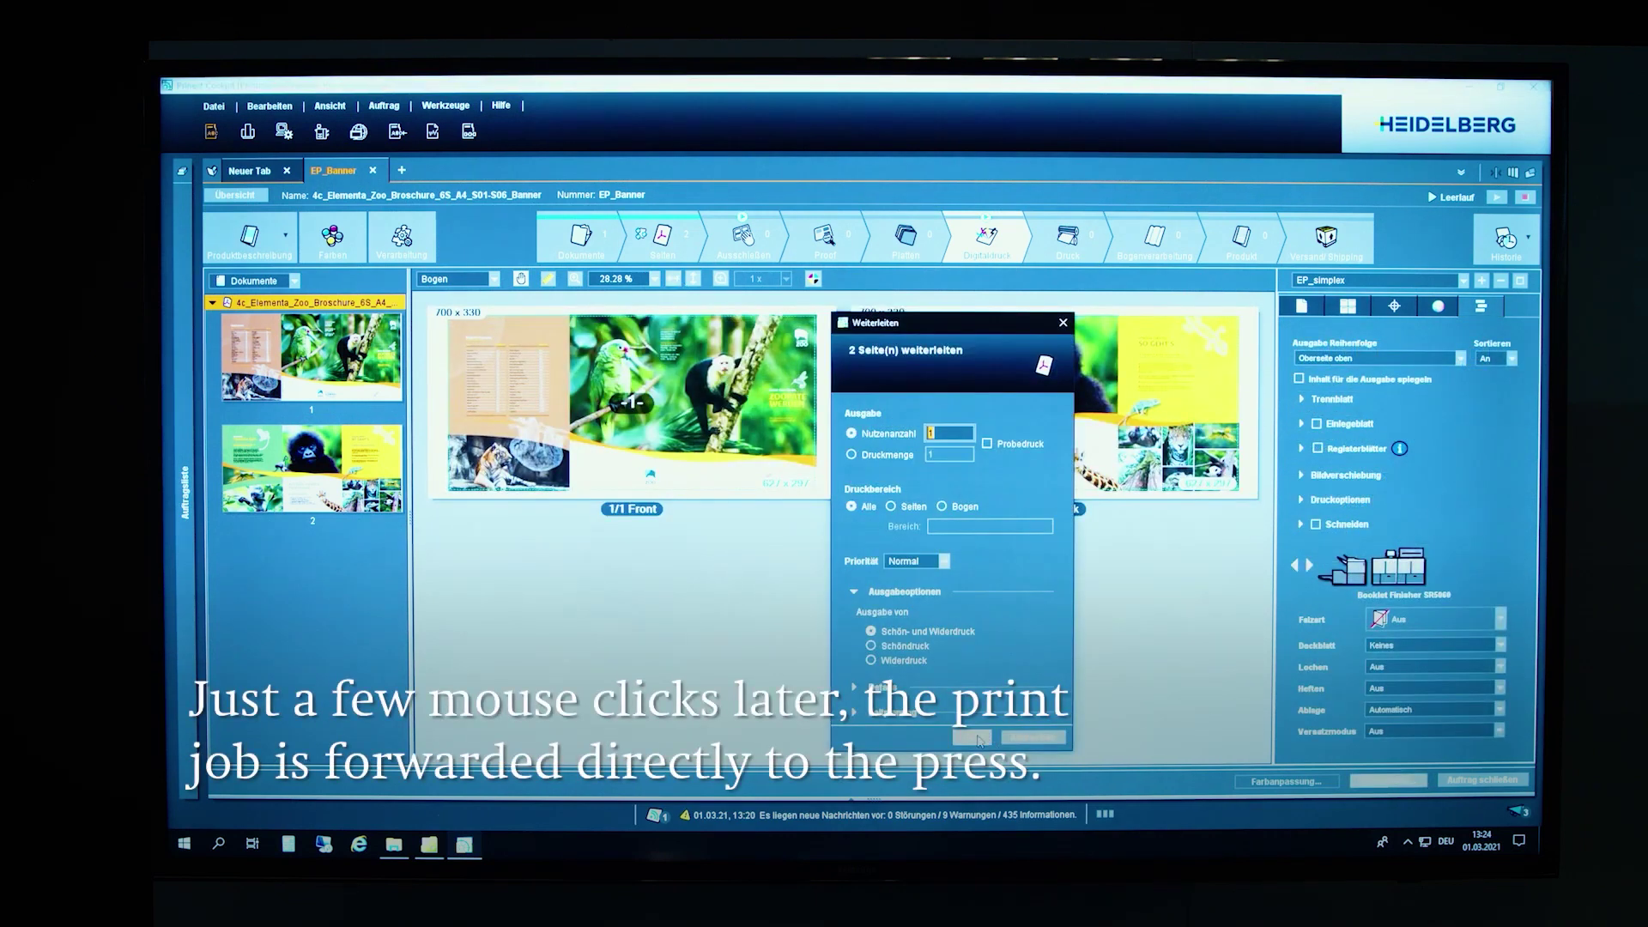